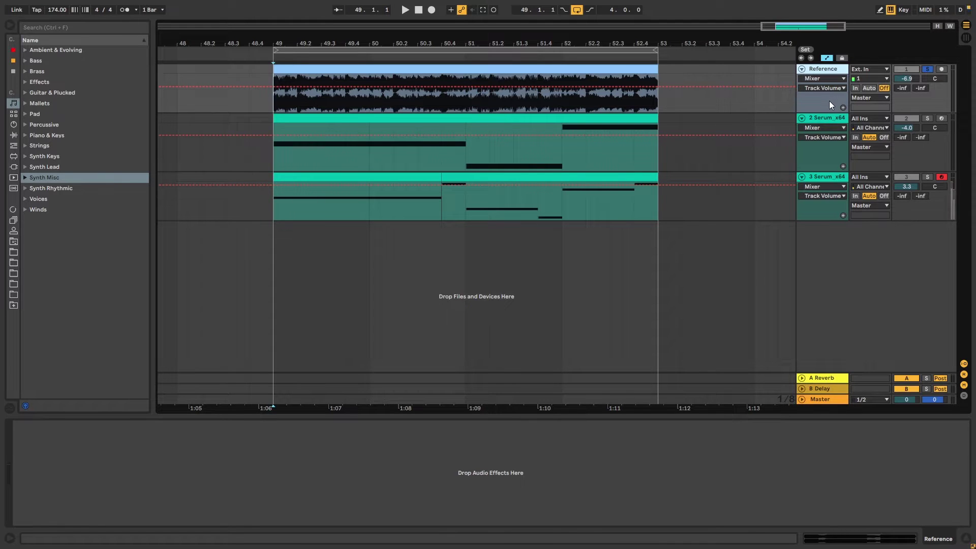
Hide the automation lanes and compare the reference audio with the recreated Serum tracks by soloing and unsoloing the Reference track.
key(a)
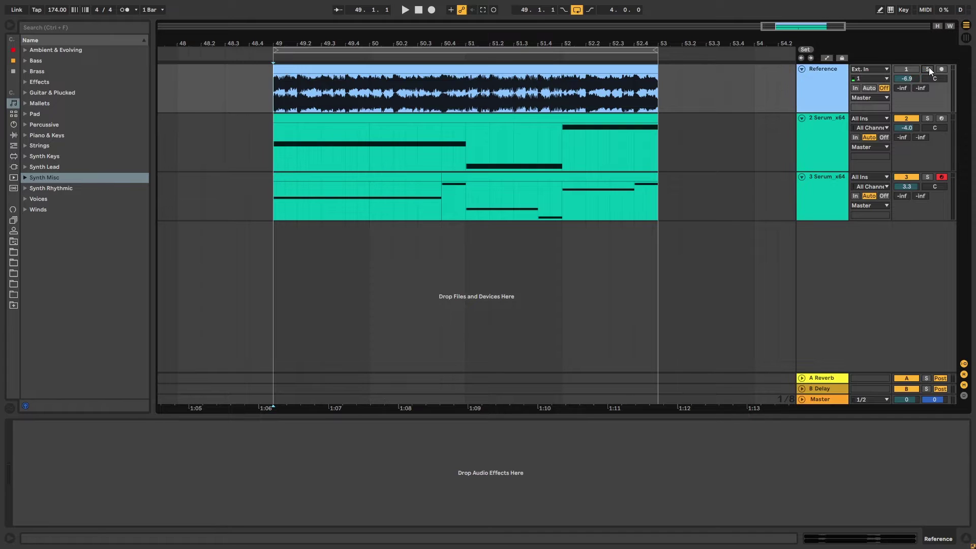
key(space)
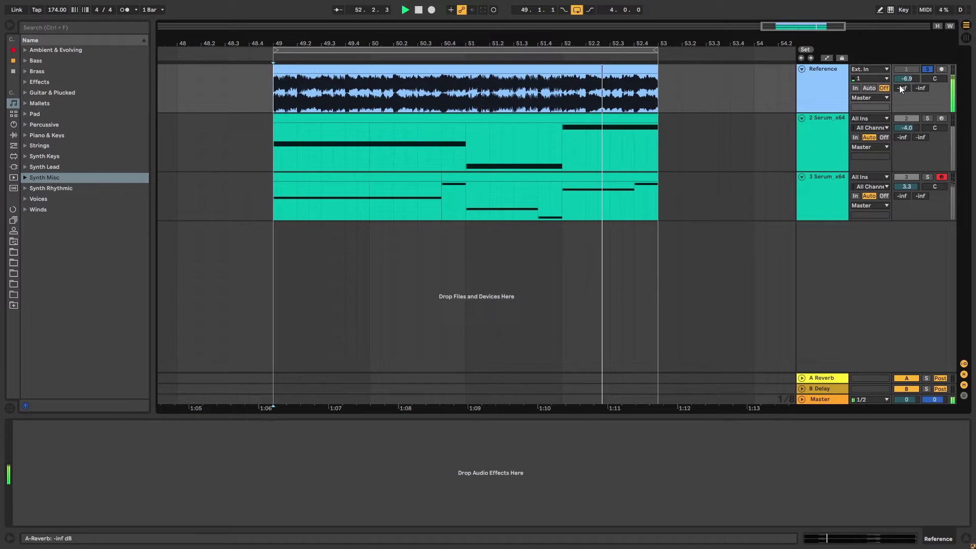
key(space)
click(927, 69)
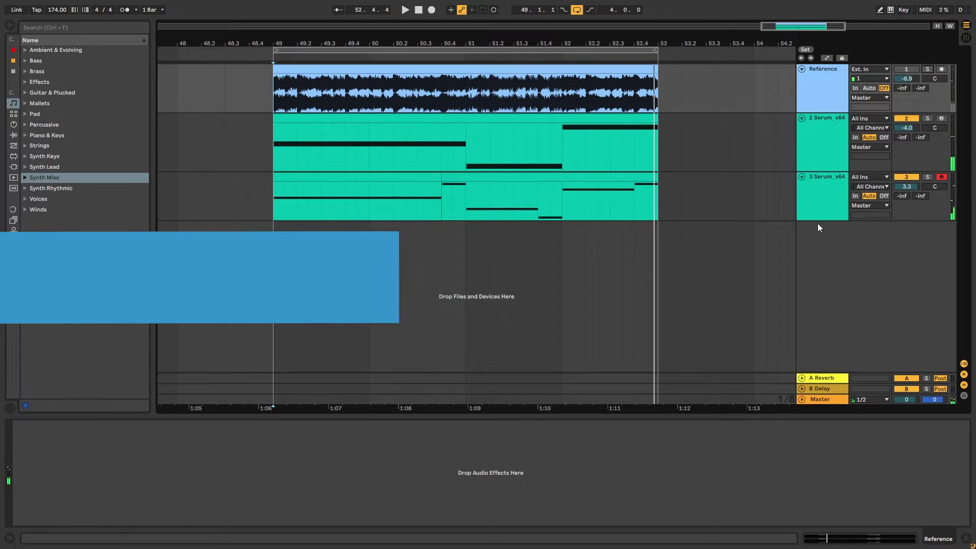
key(space)
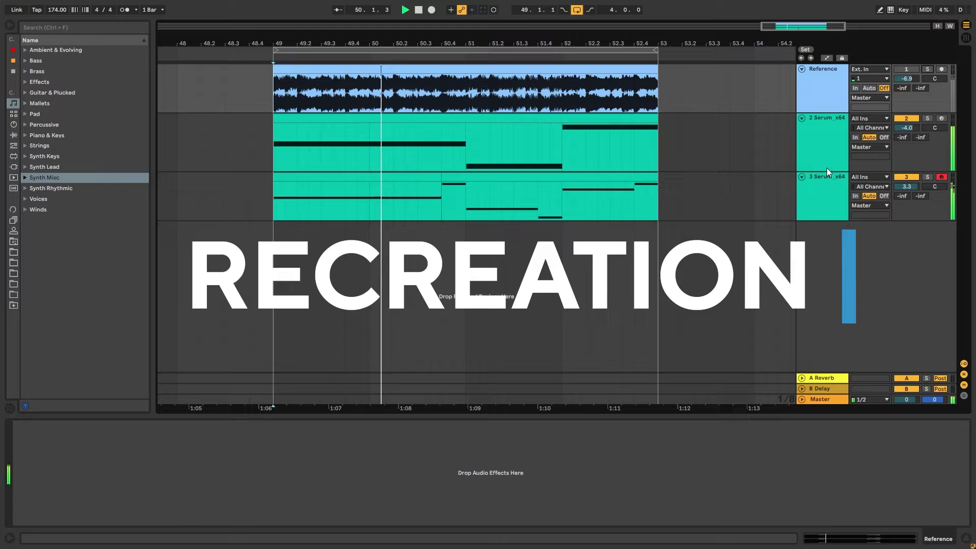
click(928, 69)
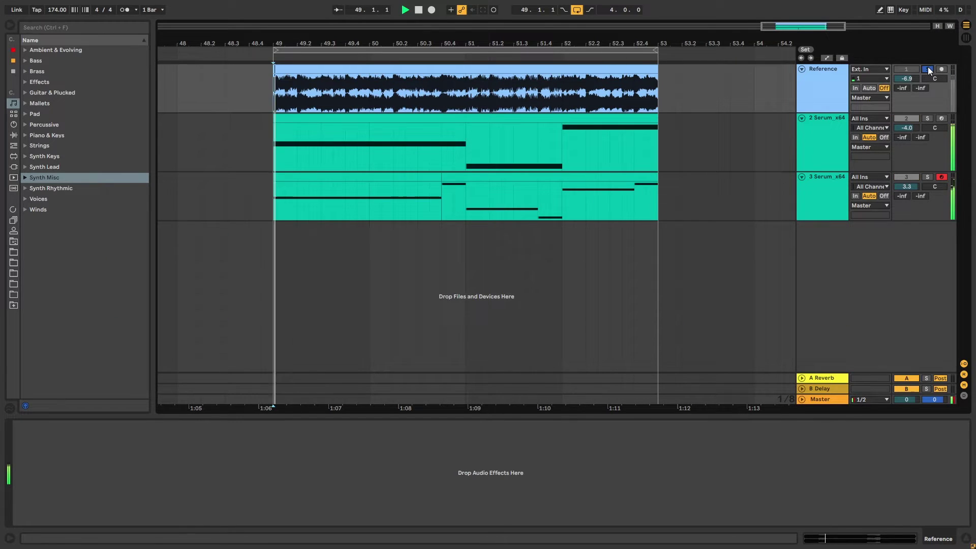
click(929, 67)
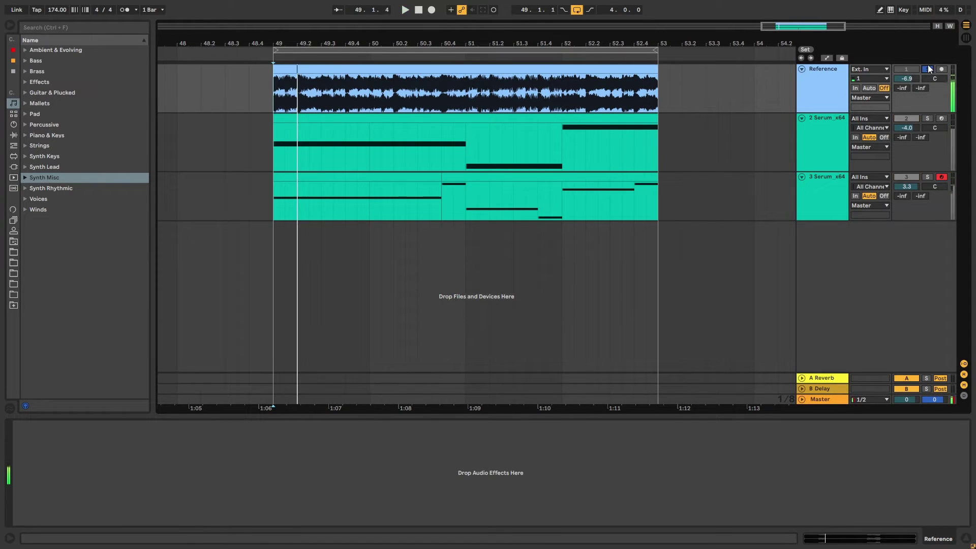
click(928, 68)
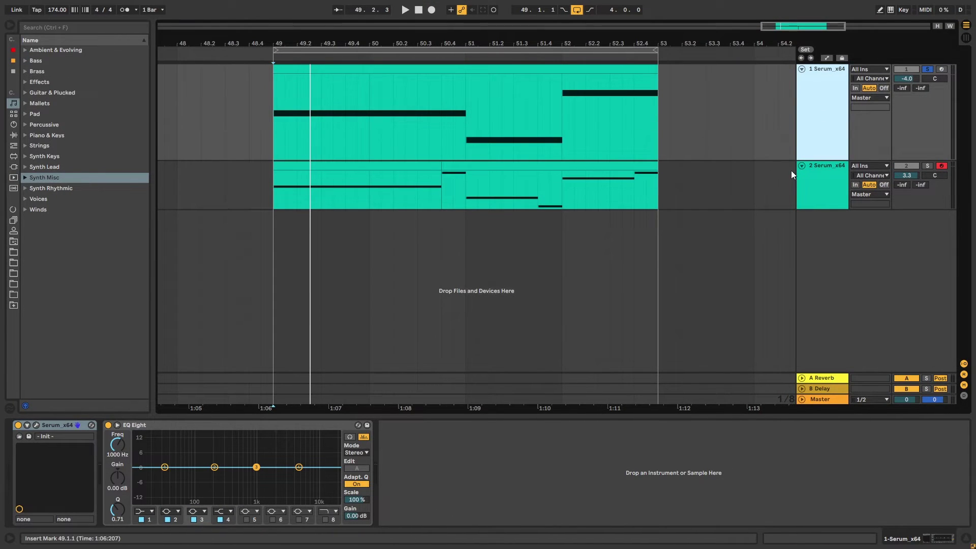
Enlarge the second Serum track's height in the arrangement and select the first Serum track.
drag(818, 208, 819, 305)
click(824, 143)
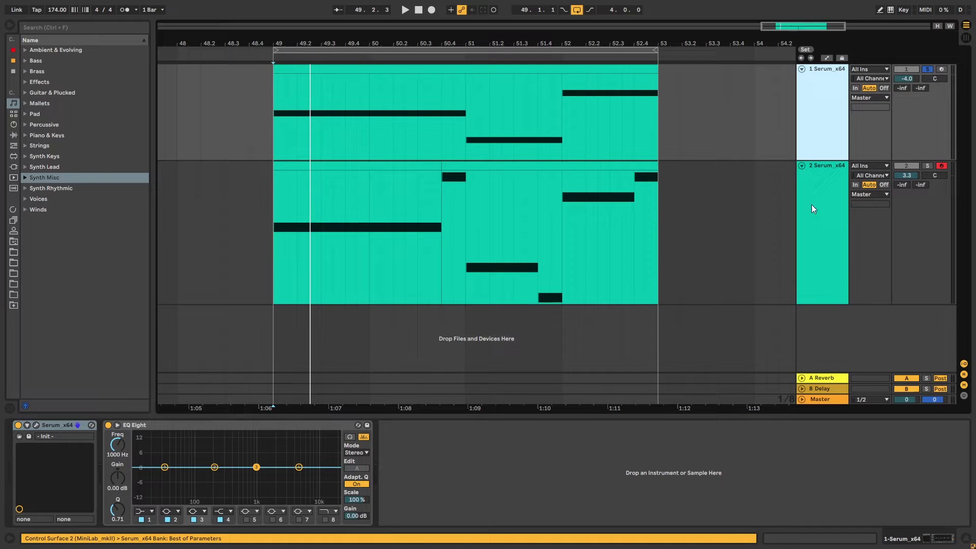
click(812, 208)
click(823, 129)
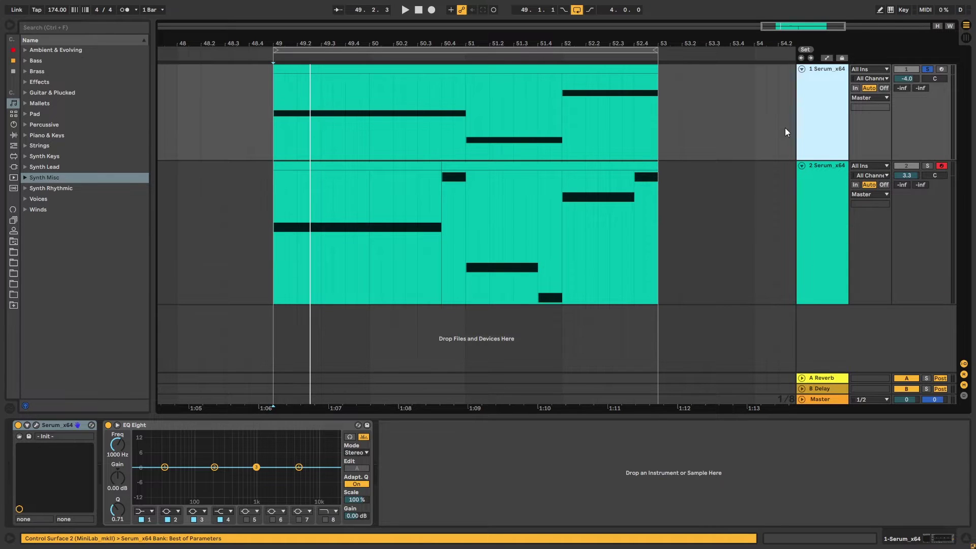
Play the soloed first Serum track from the start of bar 49.
click(271, 130)
click(928, 69)
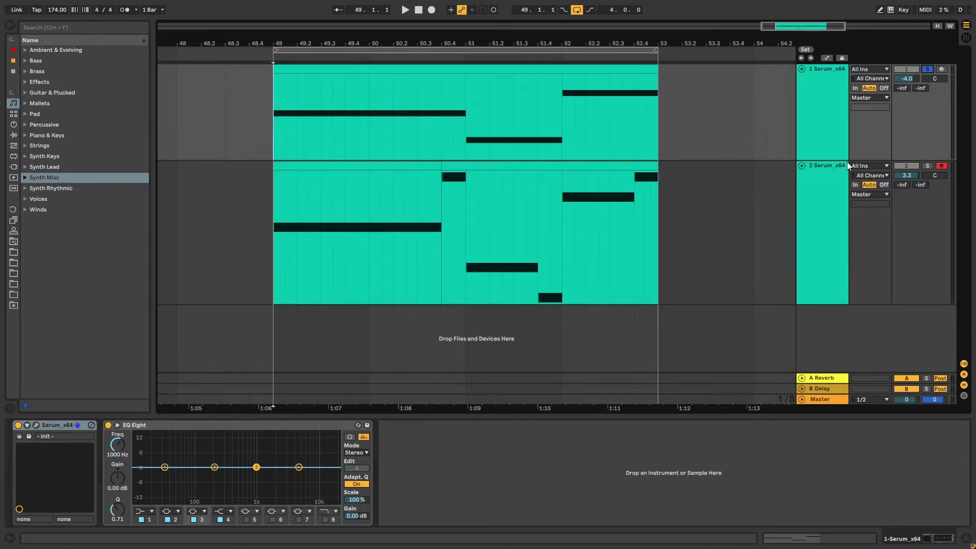
key(space)
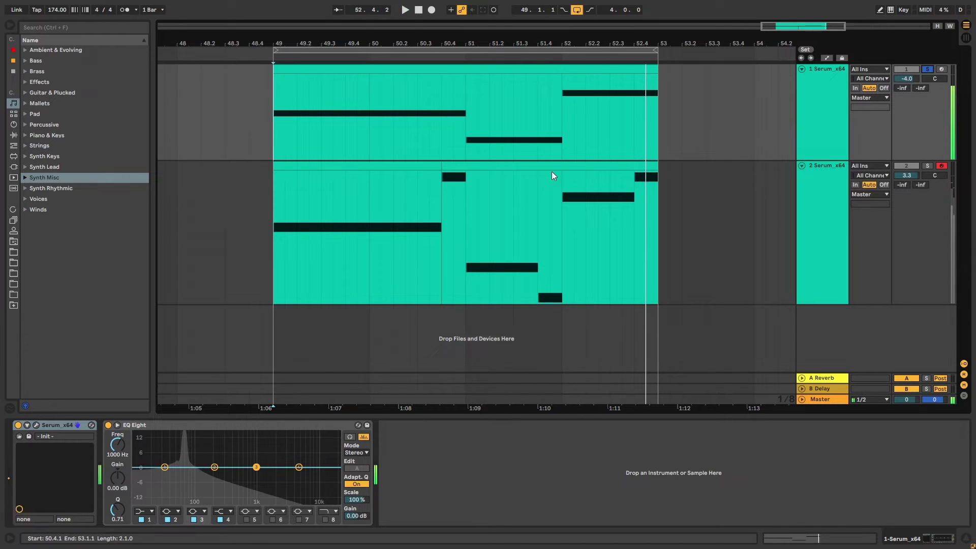
Open the first track's Serum instrument and set Env 1 to a 52 ms attack and a 231 ms release.
click(36, 426)
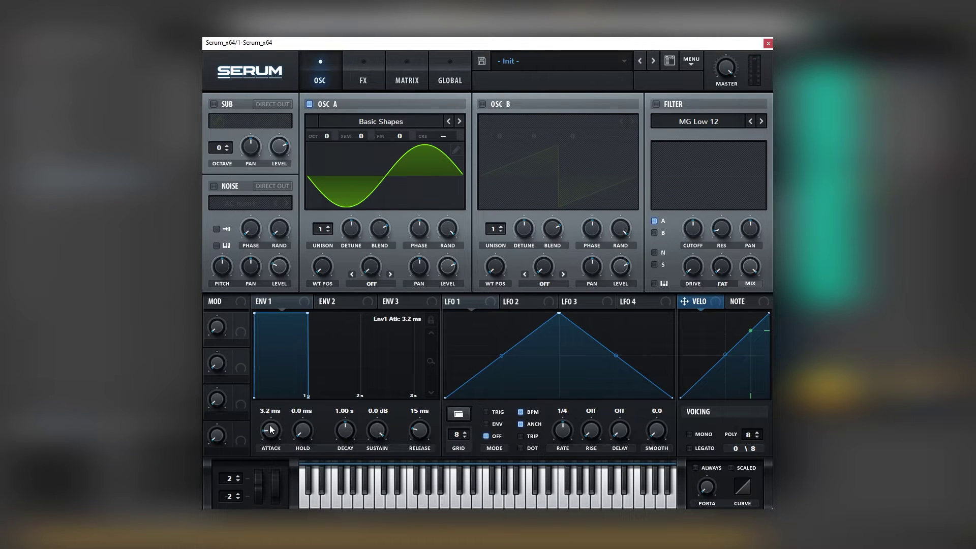
drag(271, 424, 270, 412)
drag(420, 428, 422, 414)
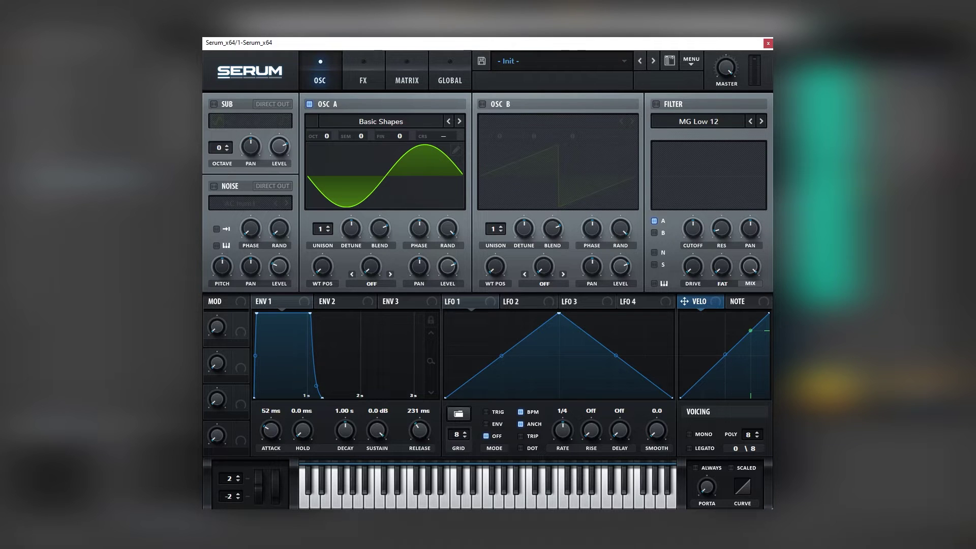
key(space)
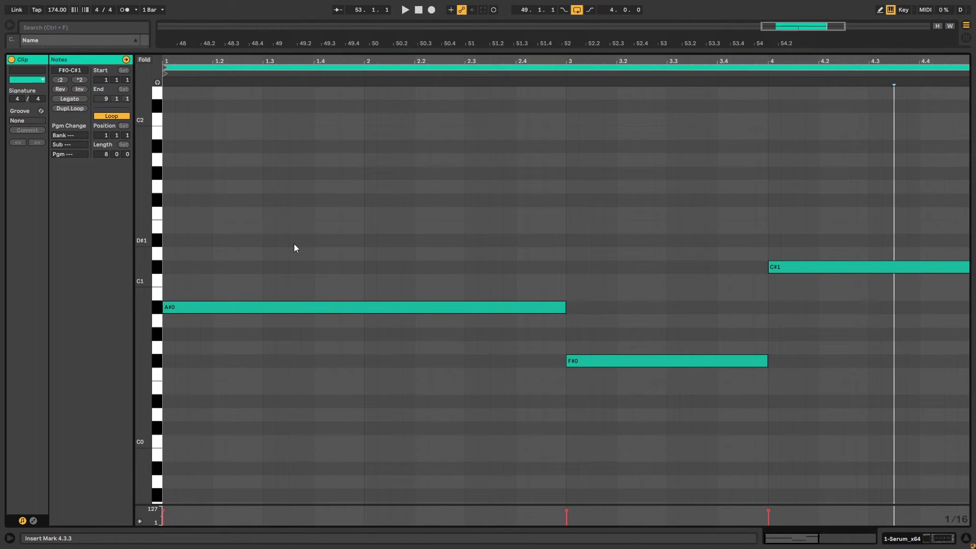
Examine the A#0, F#0 and C#1 notes in the first Serum track's MIDI clip and play it briefly.
drag(294, 243, 448, 310)
drag(619, 249, 712, 362)
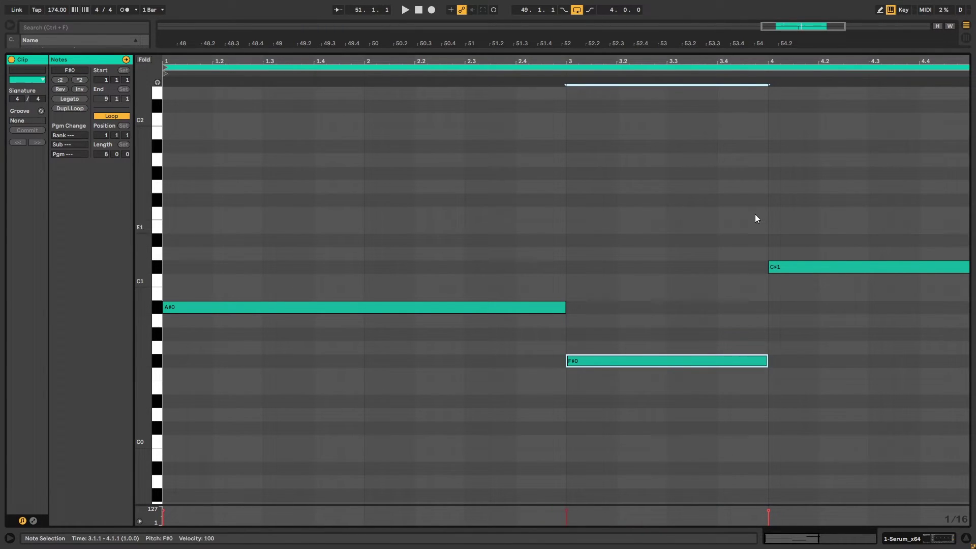
click(769, 199)
drag(770, 199, 793, 338)
key(space)
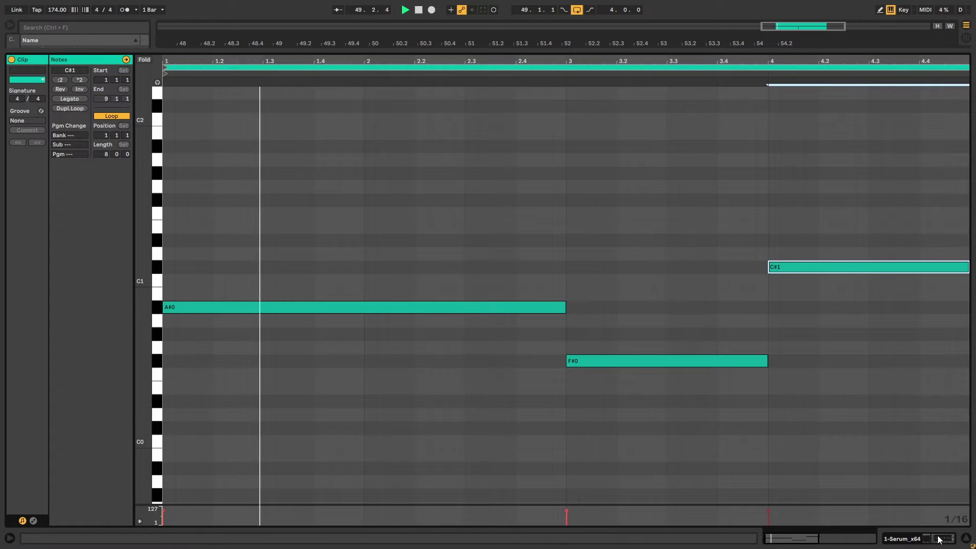
key(space)
click(939, 538)
Solo the second Serum track and consolidate its MIDI clips into a single clip.
click(927, 165)
click(822, 181)
click(356, 166)
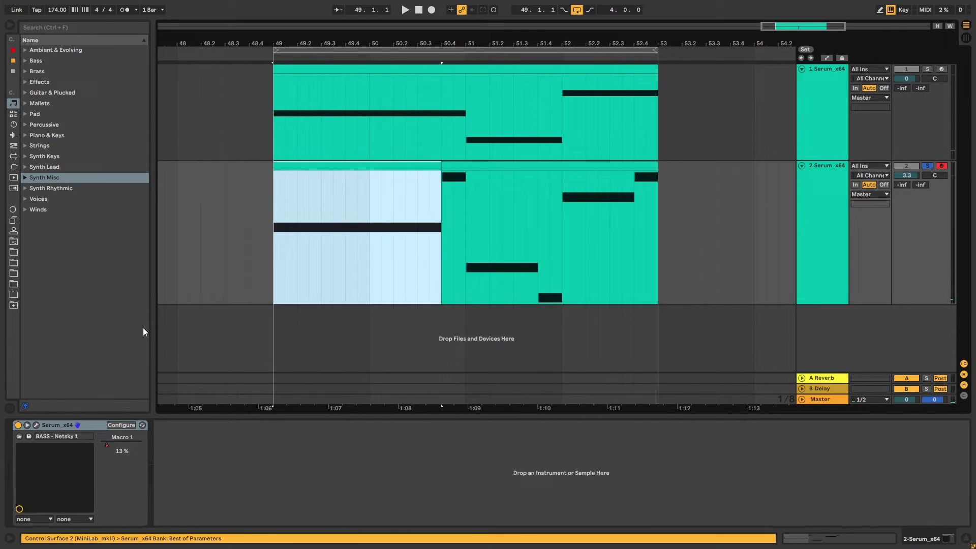
shift+click(461, 166)
key(ctrl+j)
Open the second Serum track's clip and examine its notes F2, A#2, C#2, A#1 and G#2 one after another.
double_click(462, 166)
drag(144, 300, 172, 300)
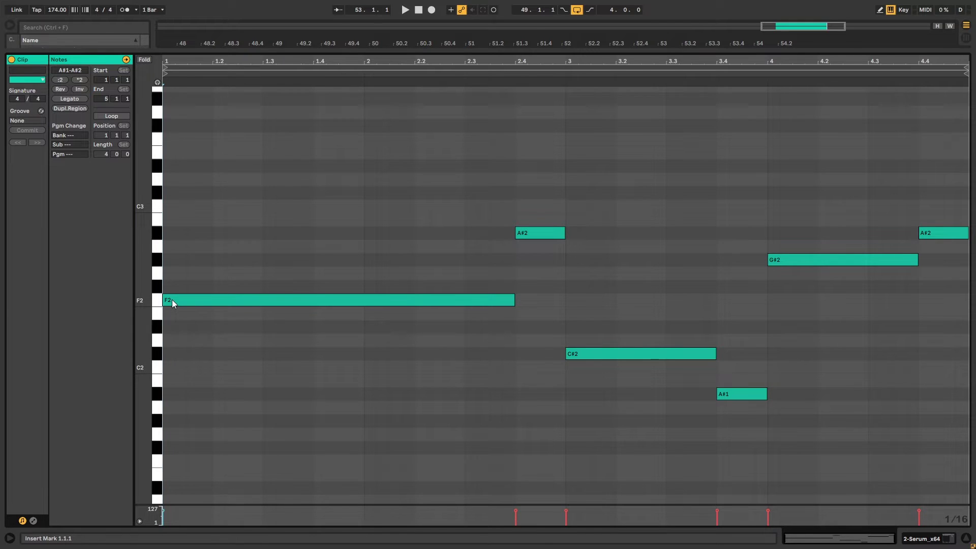
key(space)
click(539, 233)
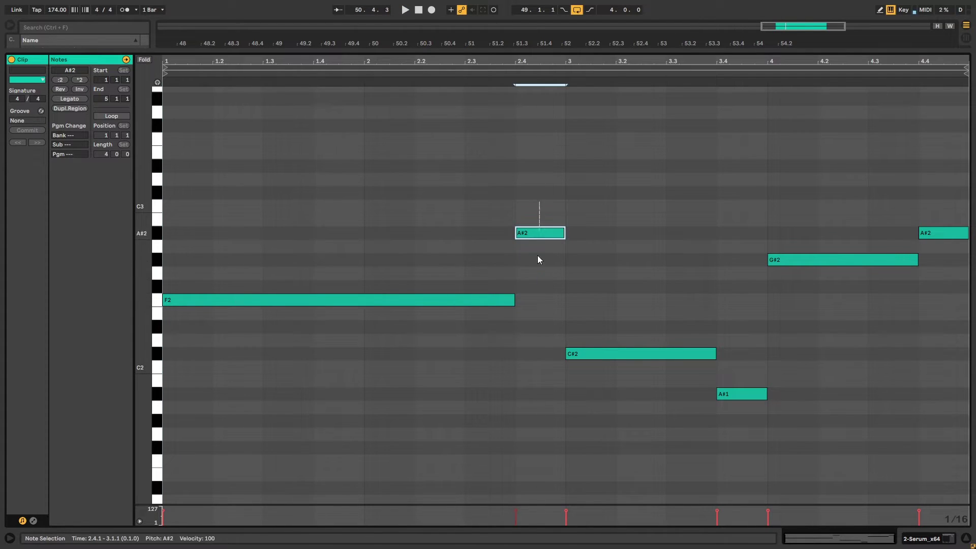
drag(577, 333, 773, 407)
drag(775, 297, 806, 240)
drag(937, 211, 950, 264)
click(926, 537)
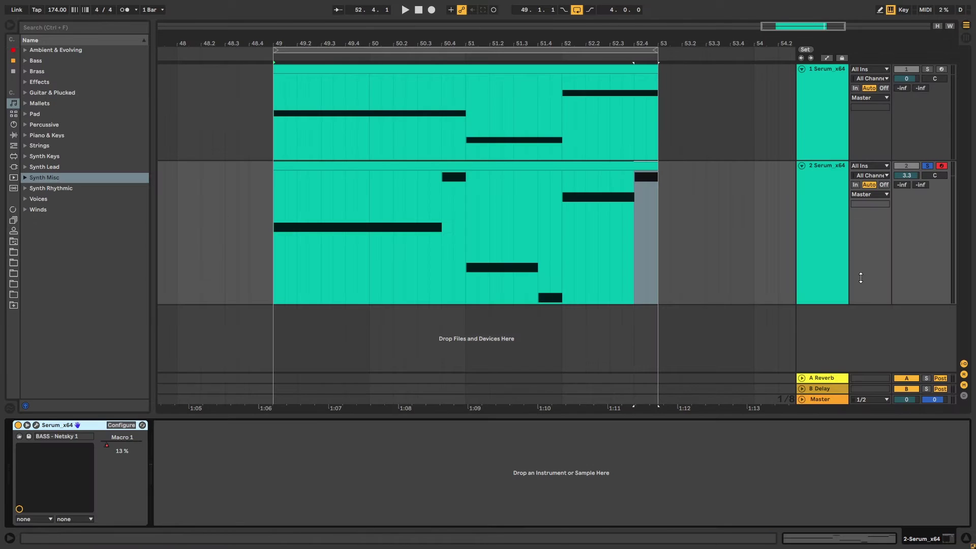
Play the second Serum track alone and together with the first, leaving only the second track soloed.
click(561, 167)
key(space)
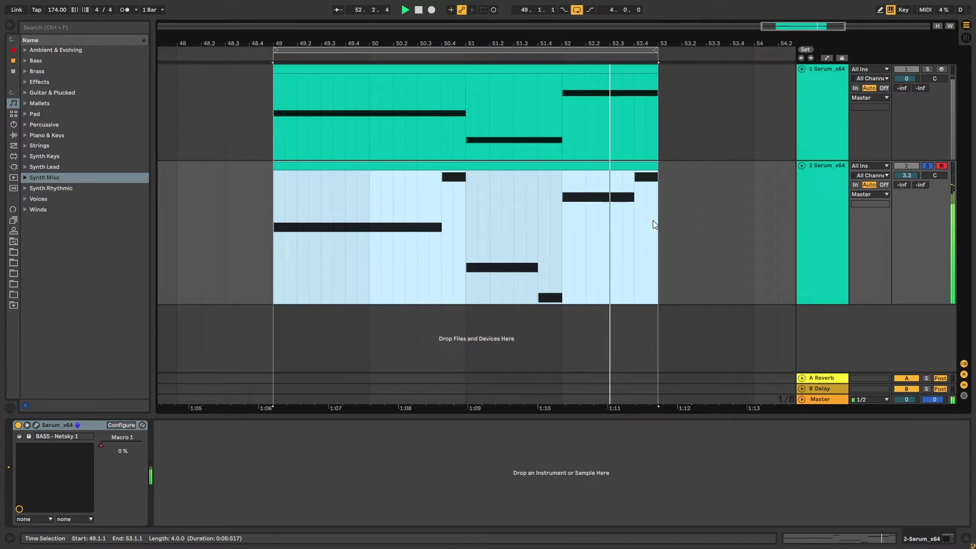
click(928, 69)
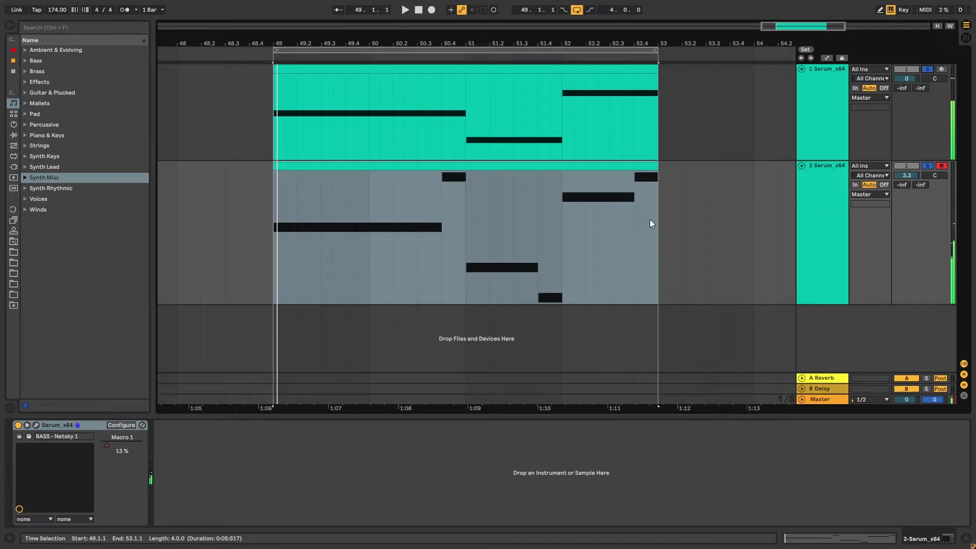
click(825, 203)
key(s)
click(929, 165)
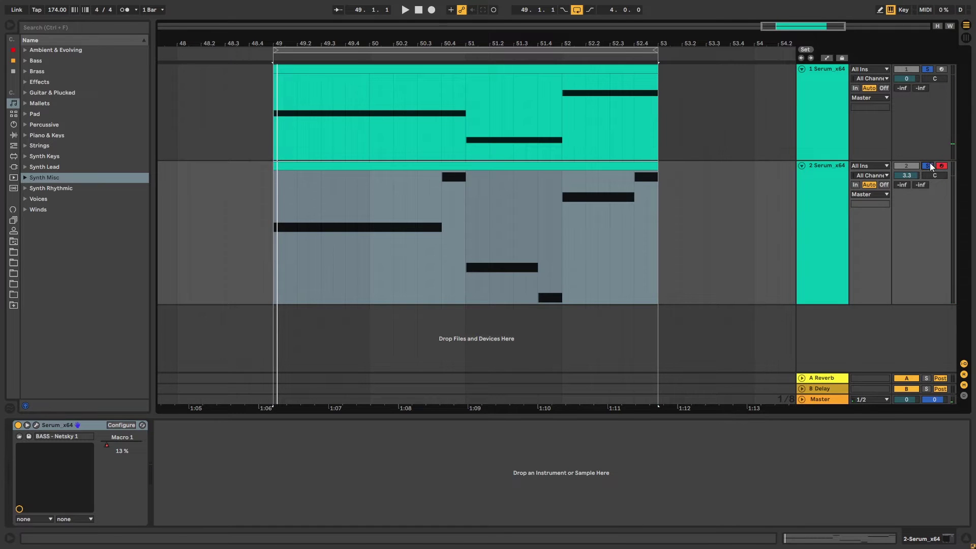
click(929, 165)
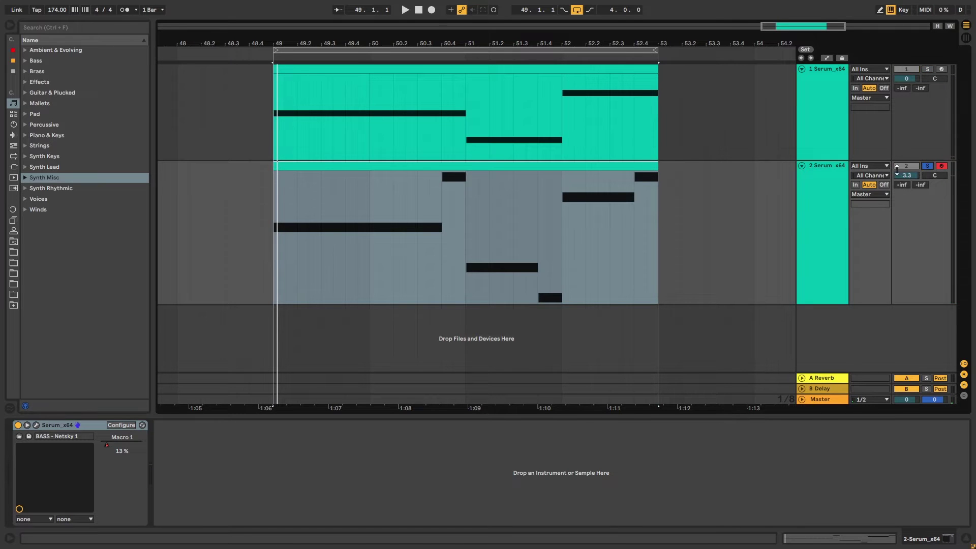
Open the second track's Serum instrument and bypass its Chorus and Hyper/Dimension effects.
click(36, 425)
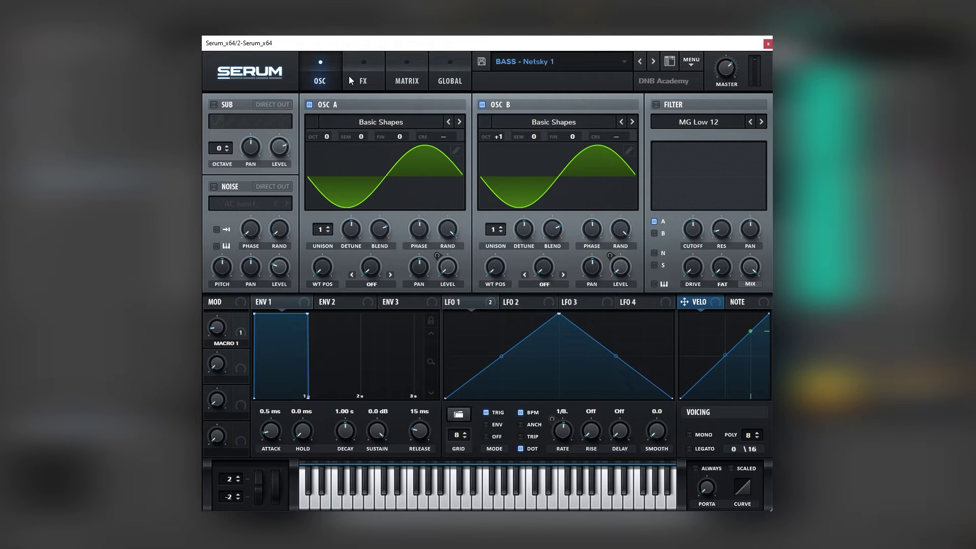
click(349, 64)
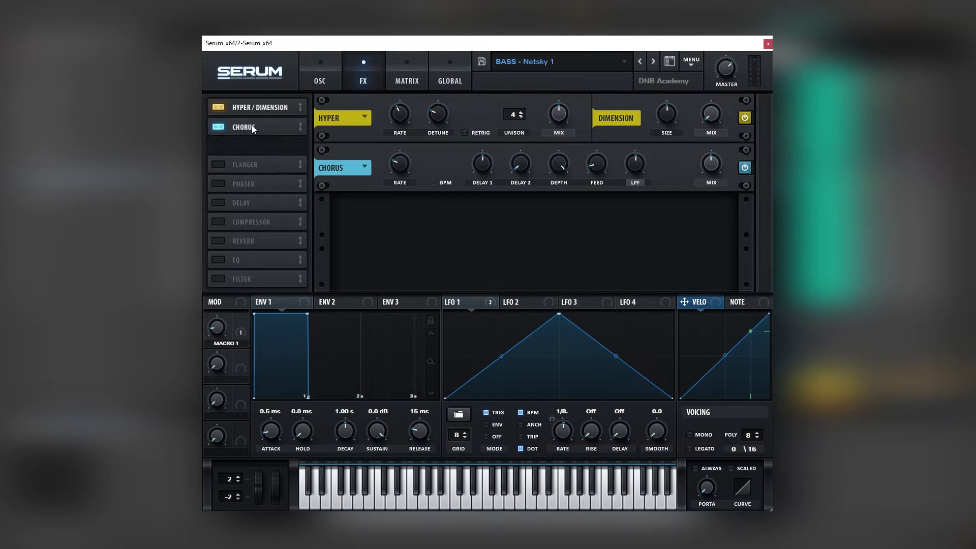
click(219, 126)
click(218, 107)
click(320, 76)
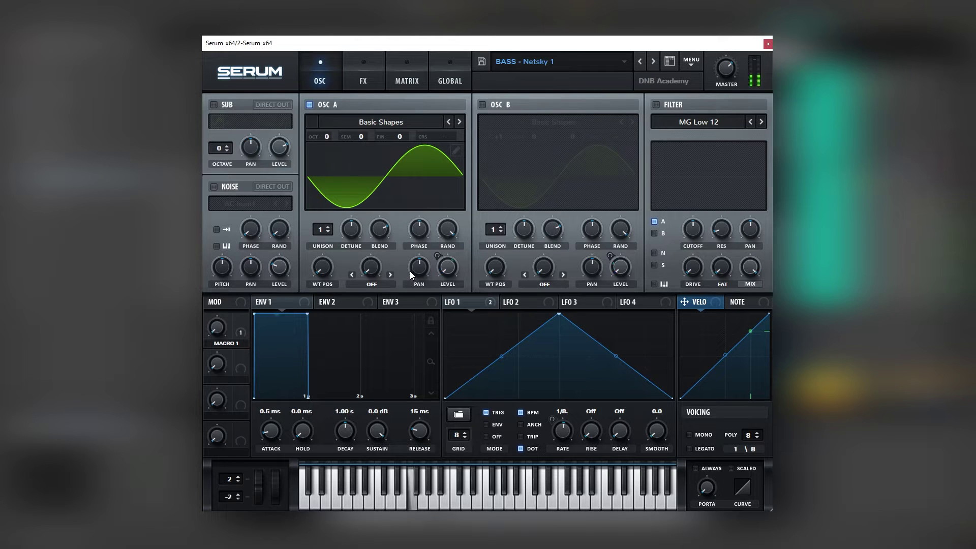
Compare the bass with oscillator B on and off, and inspect LFO 1's modulation of the oscillator levels.
click(482, 104)
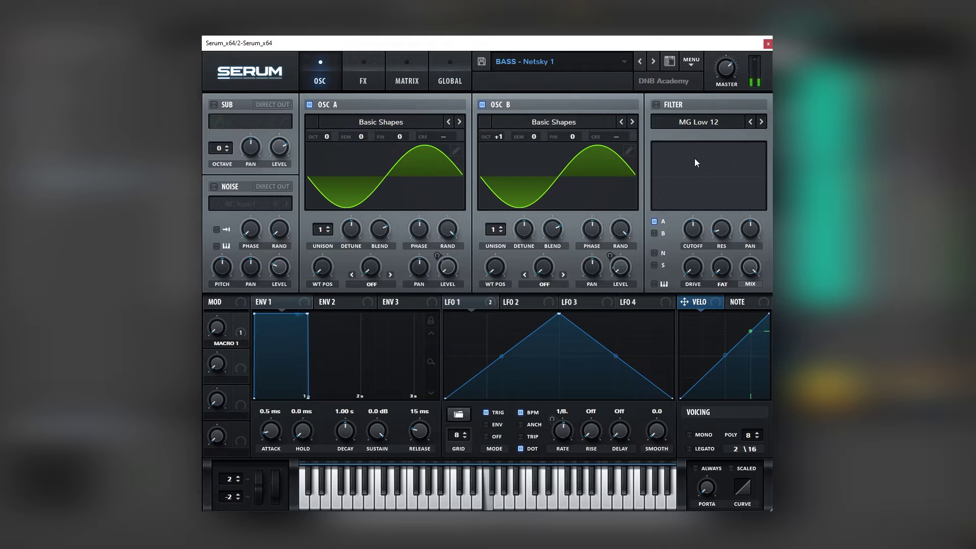
click(482, 104)
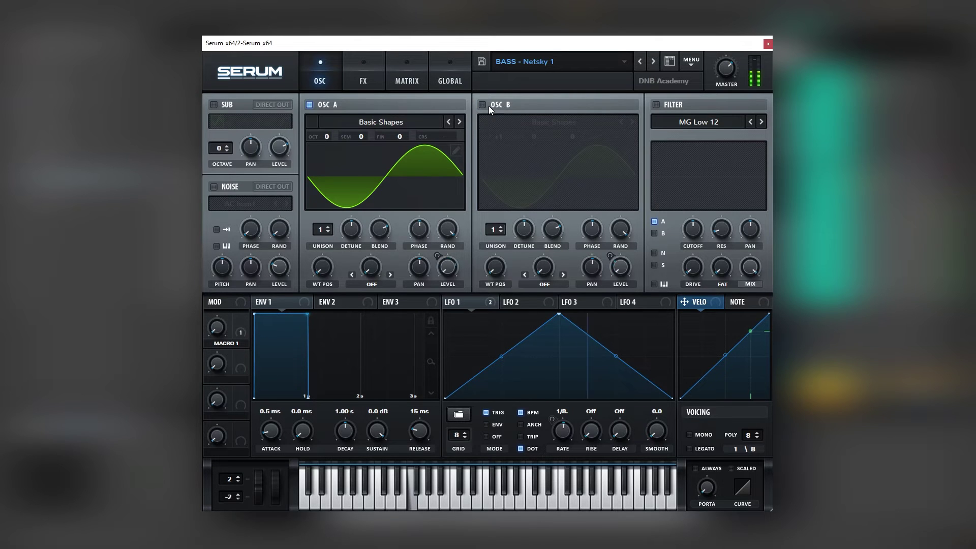
click(490, 106)
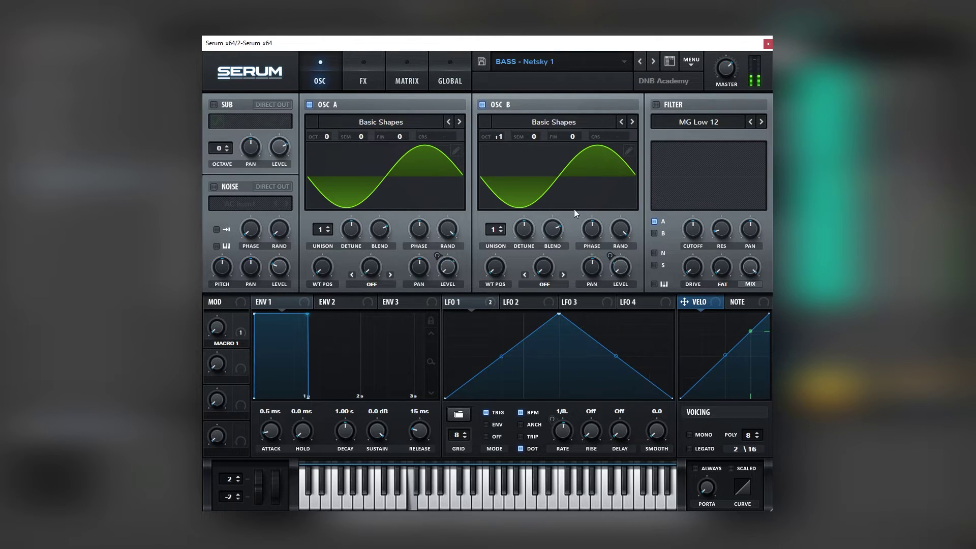
click(462, 304)
drag(615, 255, 624, 235)
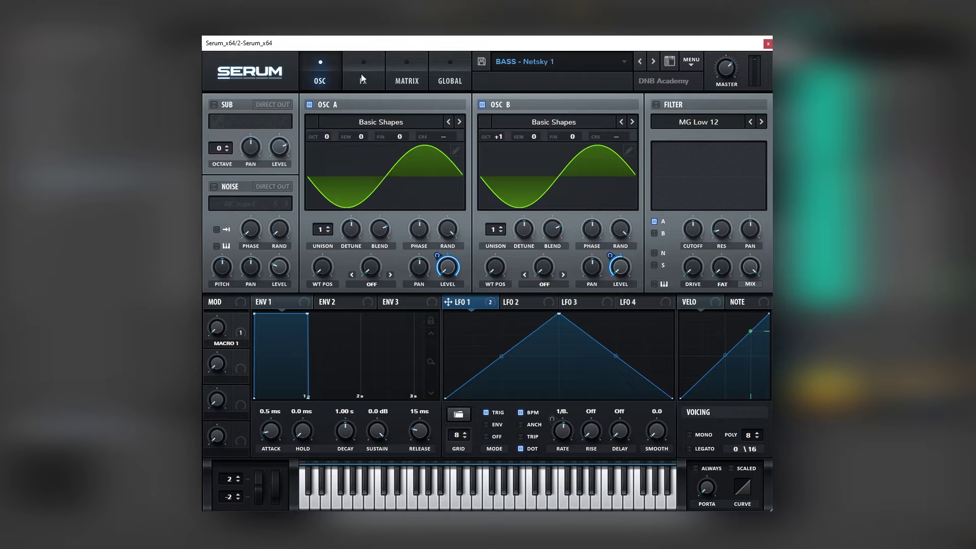
Enable the Hyper/Dimension and Chorus effects in the second track's Serum.
click(362, 75)
click(218, 107)
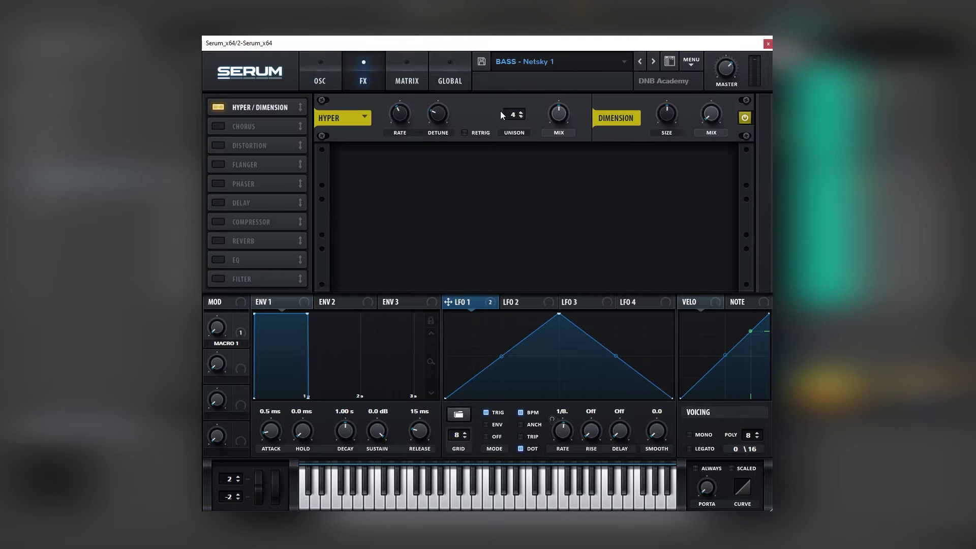
click(233, 126)
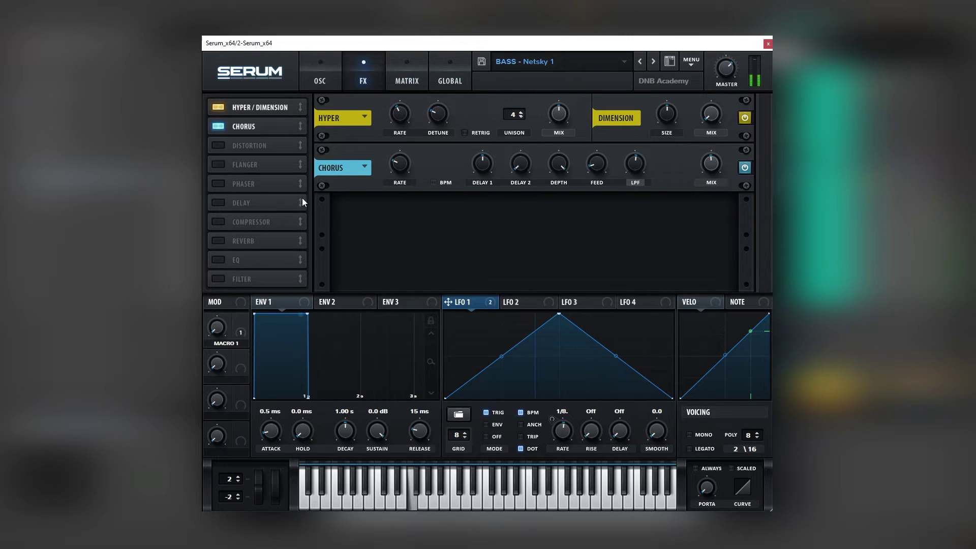
Return to the oscillator page and inspect which LFO 1 parameter Macro 1 modulates.
click(320, 82)
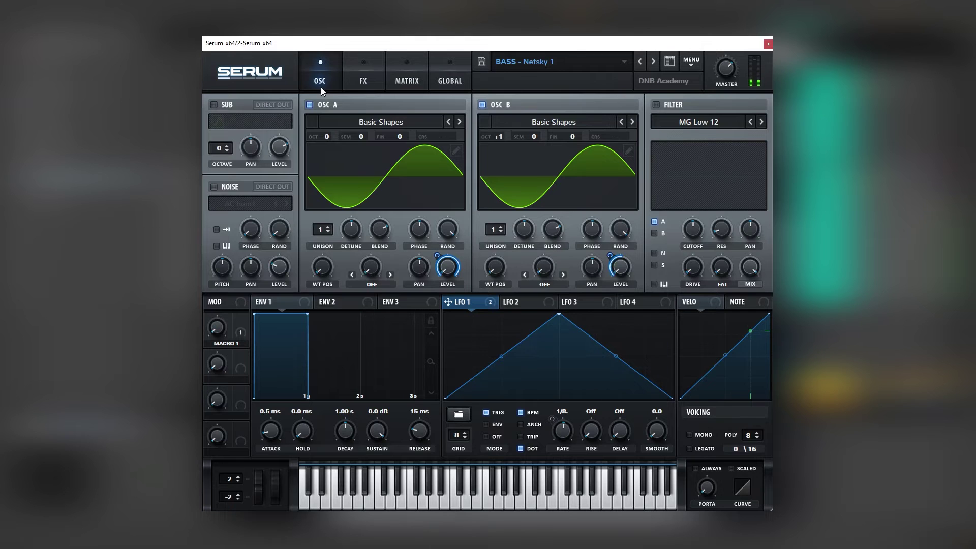
click(241, 327)
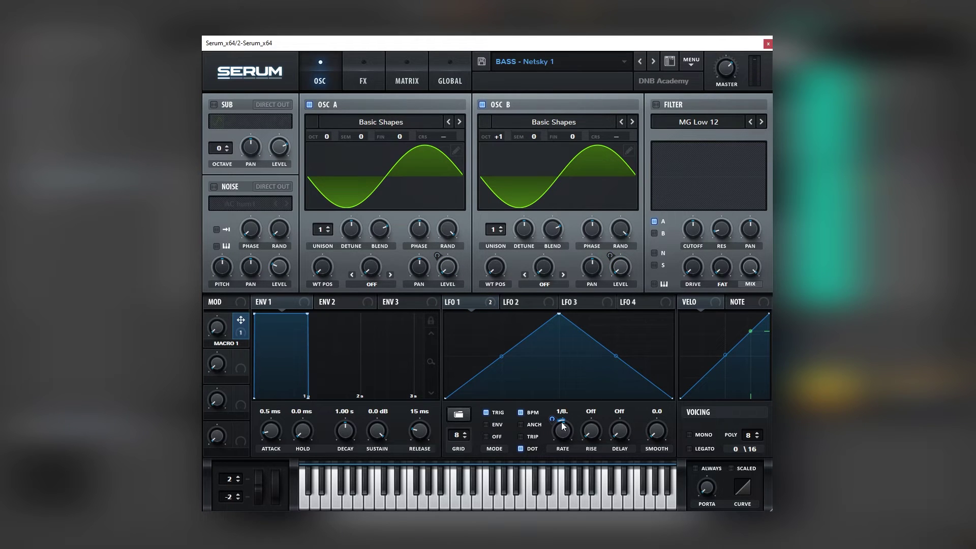
Sweep Macro 1 to hear its effect on the LFO, and play the second track's bass on its own.
drag(220, 332, 224, 305)
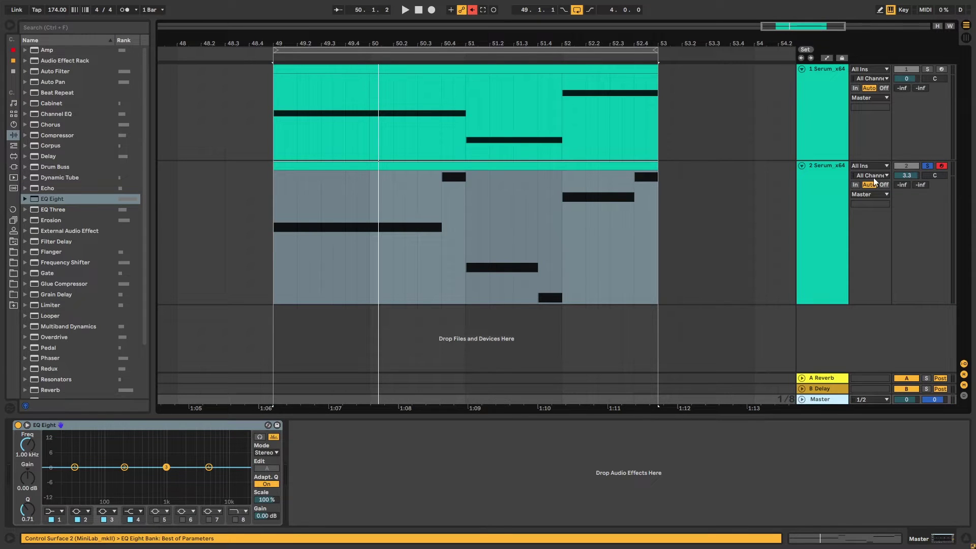
key(space)
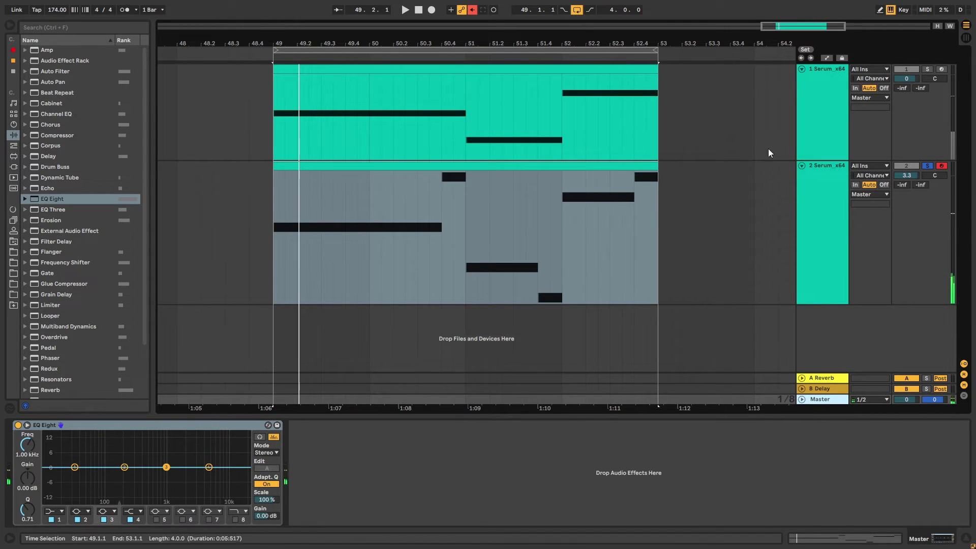
Solo and play the first track, and examine its spectrum in the master's enlarged EQ Eight display.
click(826, 87)
key(s)
key(space)
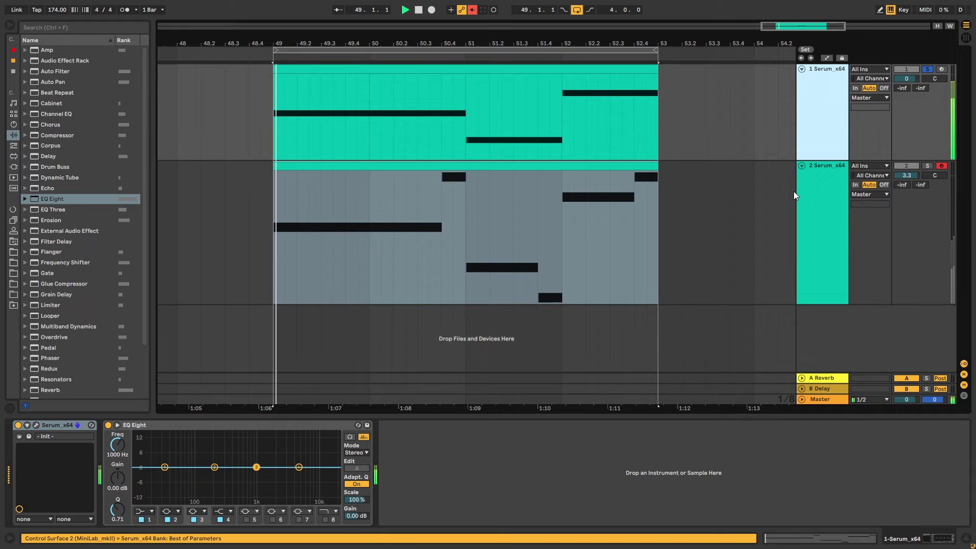
click(822, 399)
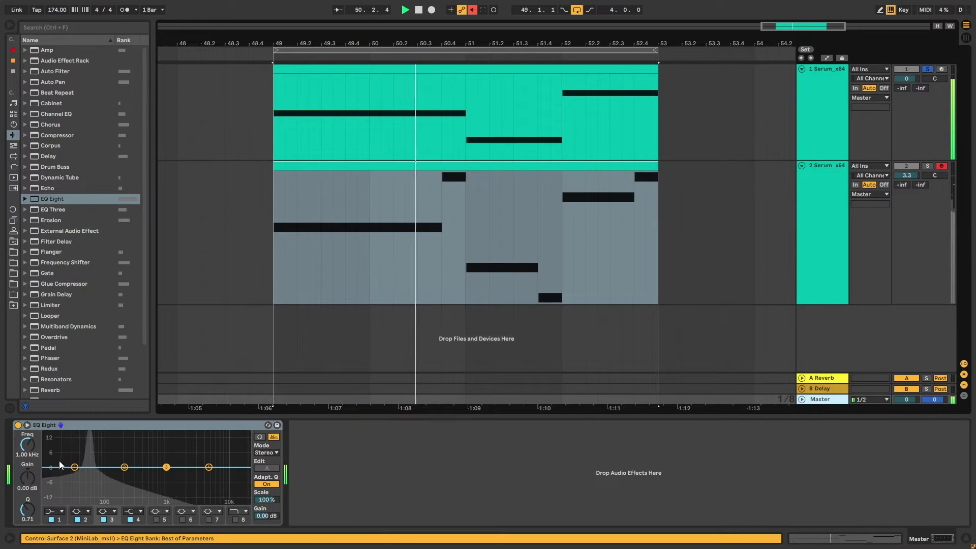
double_click(90, 443)
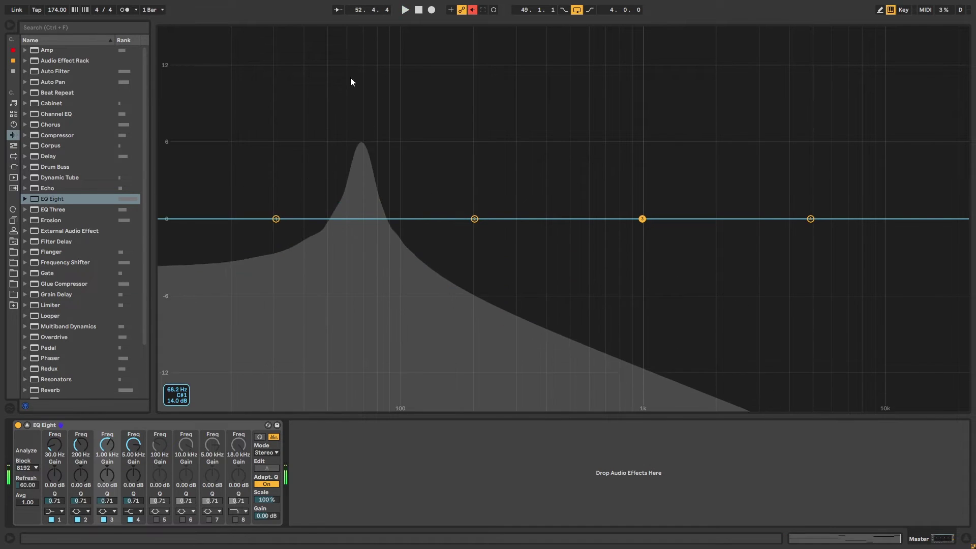
double_click(343, 121)
Play both tracks soloed together, and lower their volumes to -5.6 dB on the first and -0.4 dB on the second.
click(845, 214)
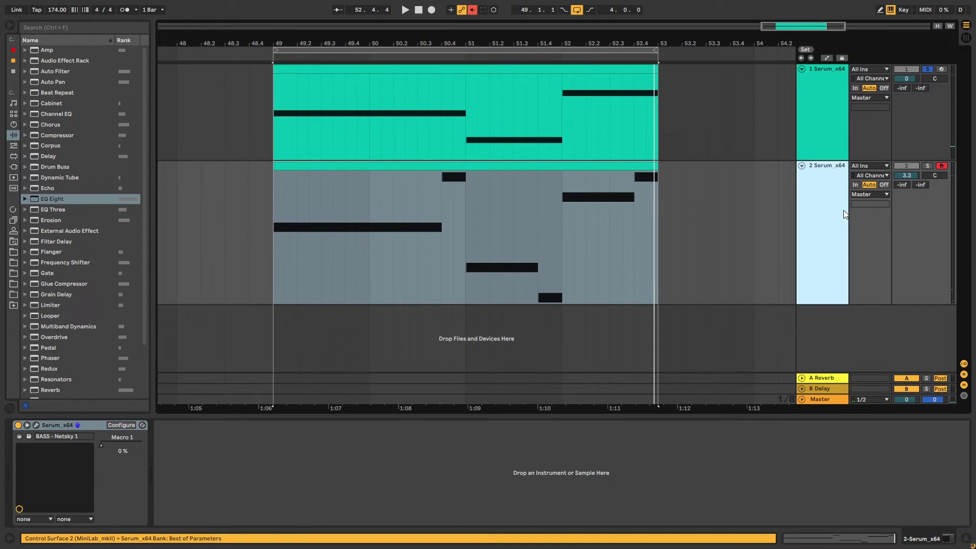
click(927, 165)
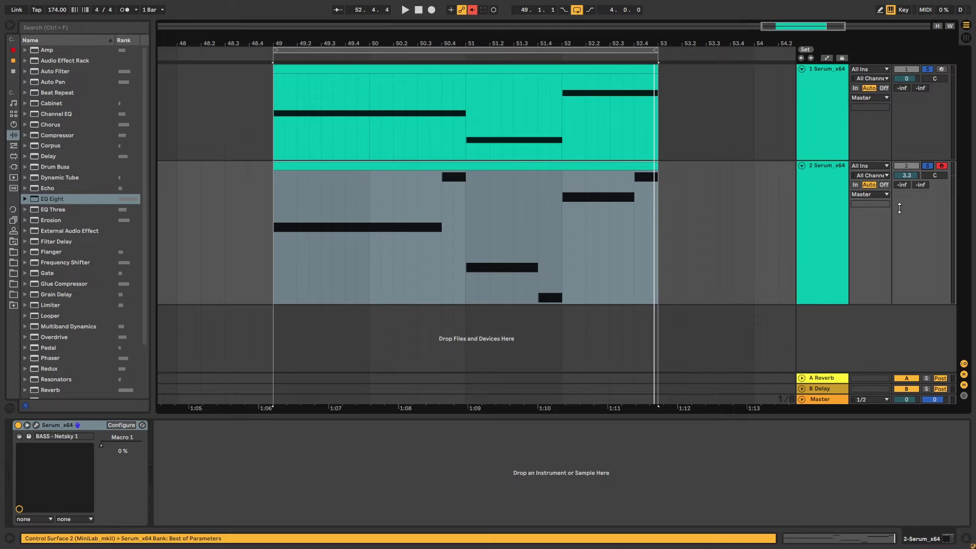
click(830, 398)
key(space)
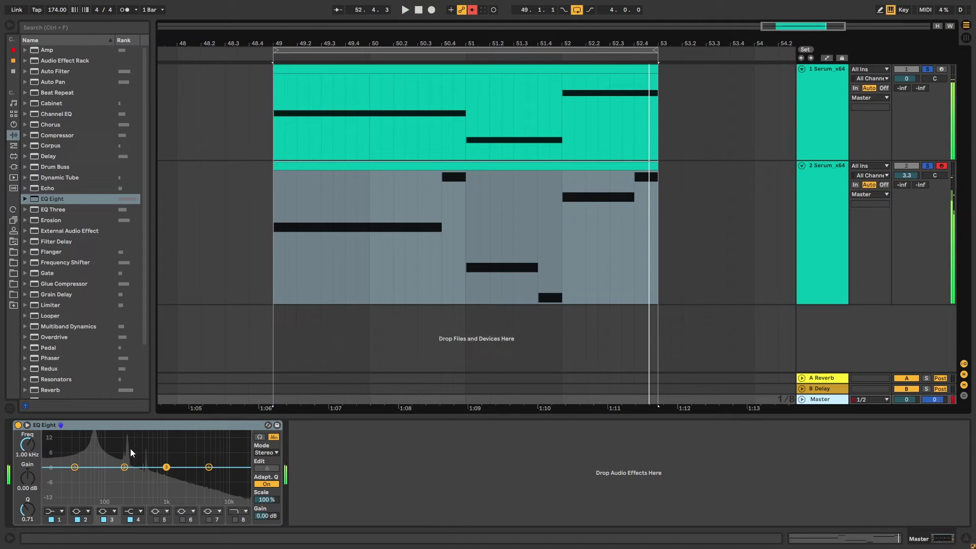
drag(907, 175, 907, 189)
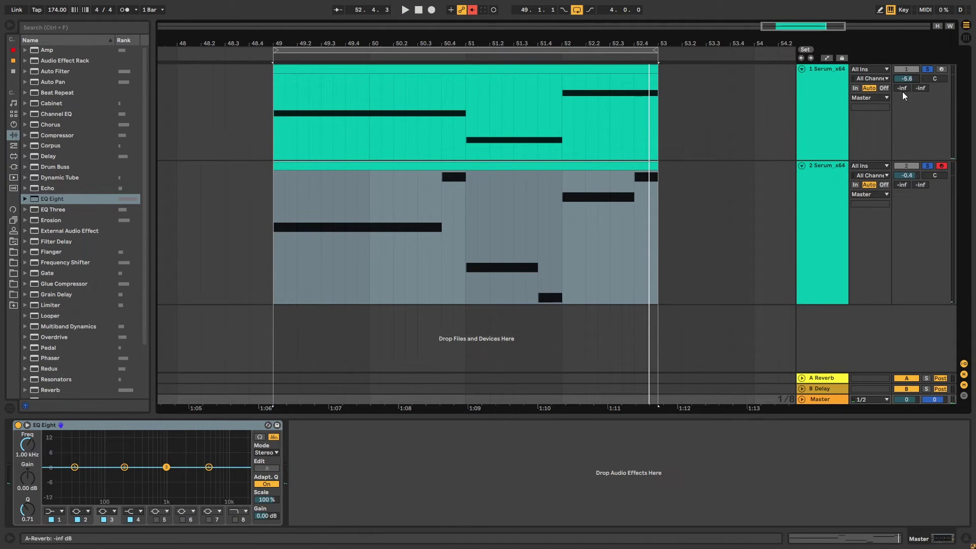
Play both layers and examine their combined spectrum peaks in the master's enlarged EQ Eight display.
click(749, 277)
click(818, 399)
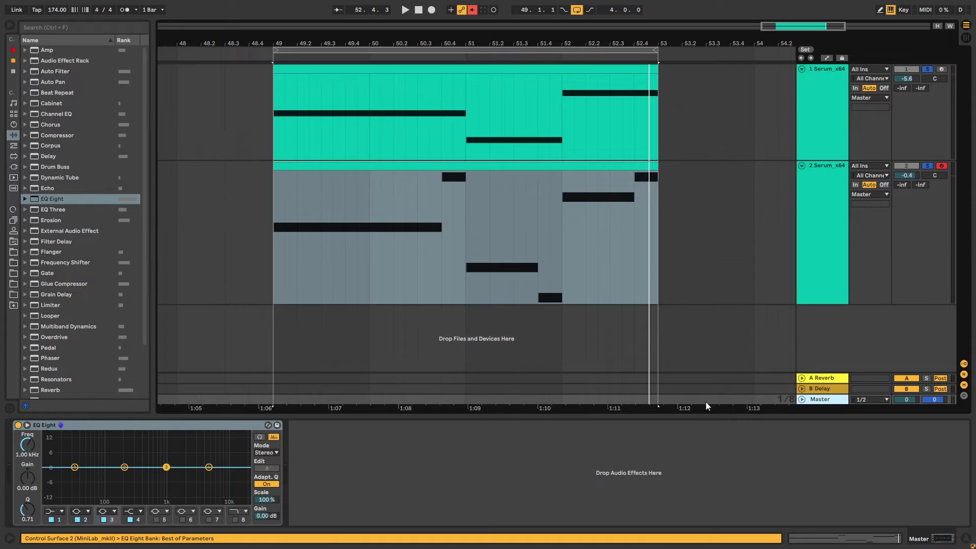
double_click(206, 447)
key(space)
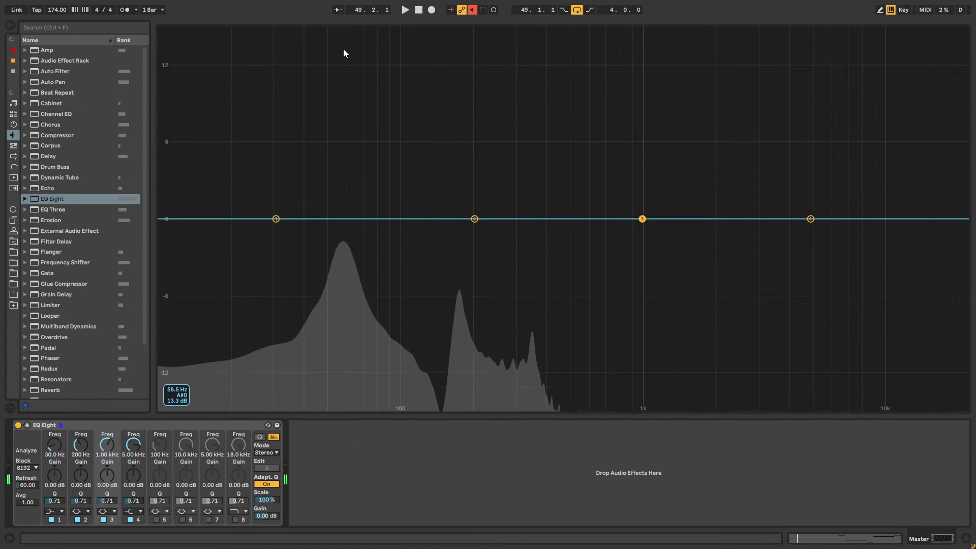
key(space)
key(space)
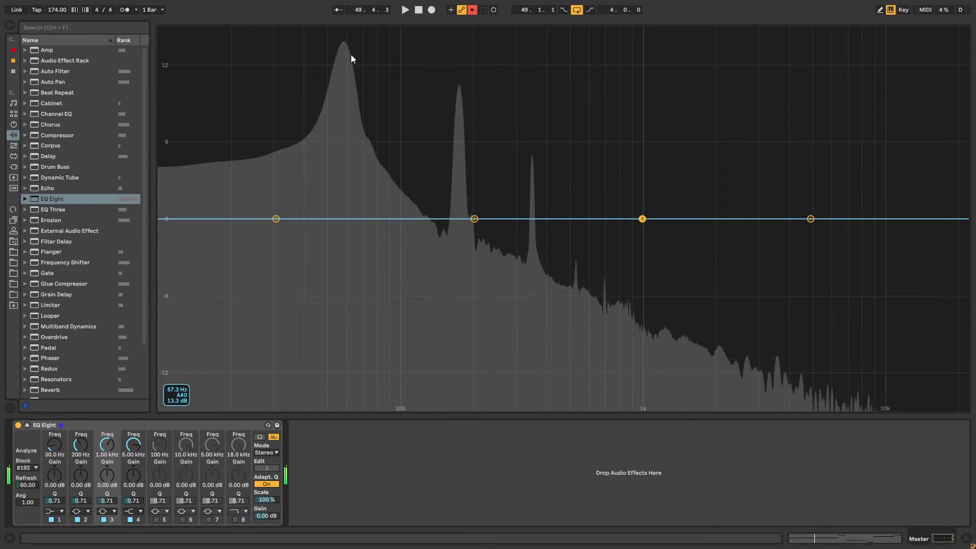
double_click(385, 198)
Loop only the second track's long opening note and examine the spectrum it produces with the sub in the master's EQ Eight.
drag(443, 206, 276, 201)
key(ctrl+l)
key(space)
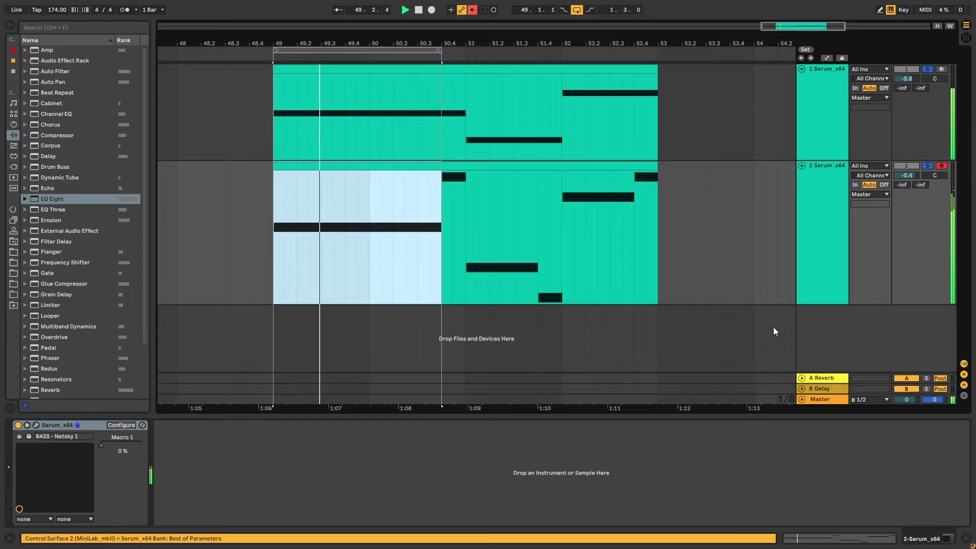
click(814, 401)
double_click(140, 460)
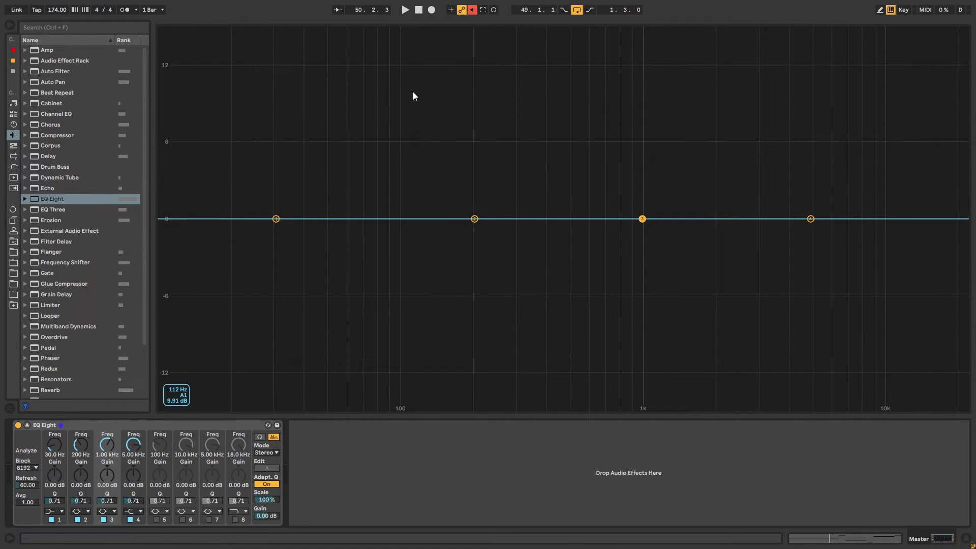
key(space)
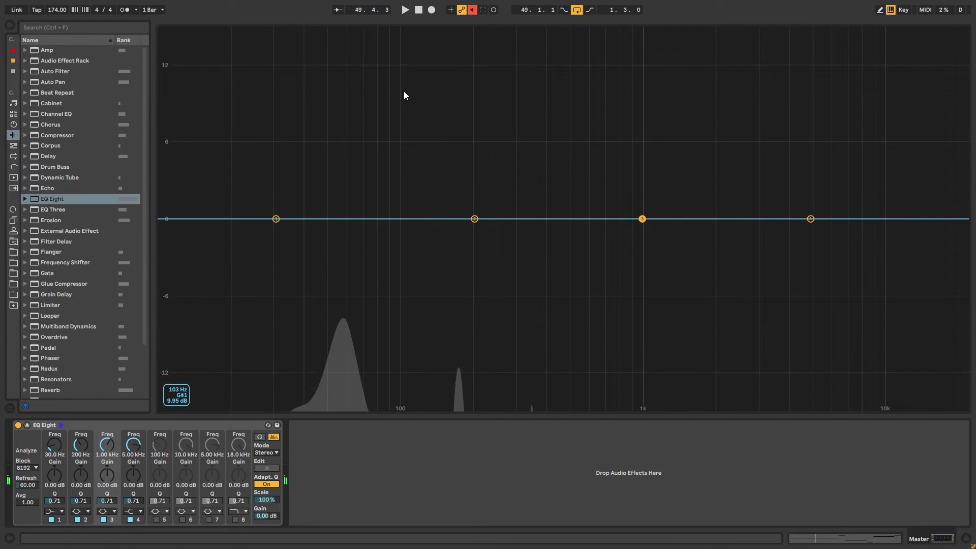
key(Escape)
Extend the loop to the full four bars from 49.1.1 and select the first track's whole clip range.
drag(443, 51, 652, 56)
drag(394, 136, 383, 133)
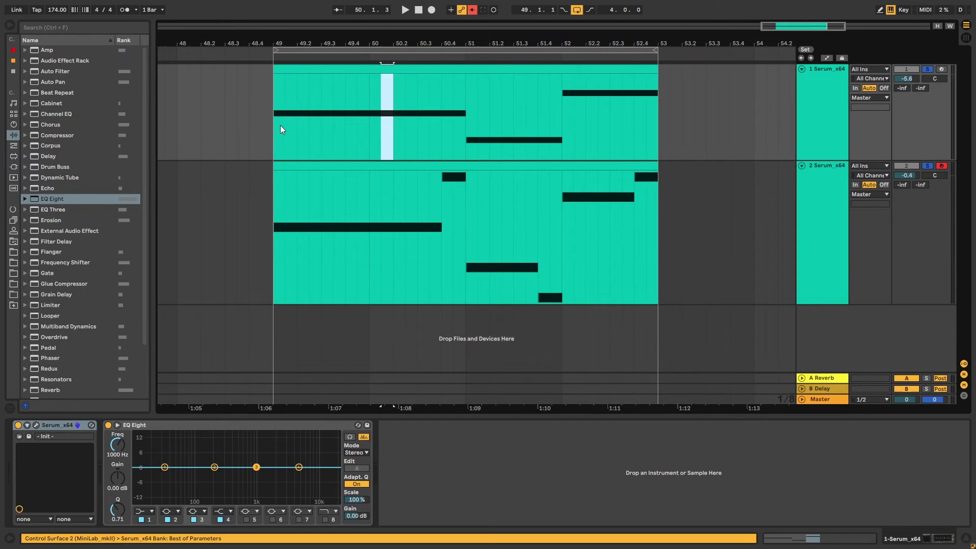
drag(276, 125, 633, 121)
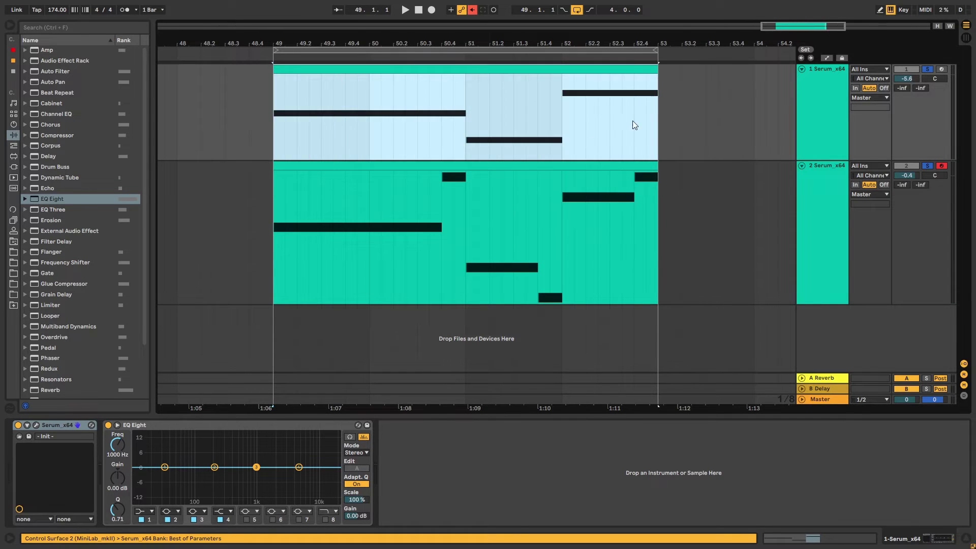
Open the second track's MIDI clip to examine its note pattern, and return to the track's instrument view.
click(490, 164)
double_click(555, 168)
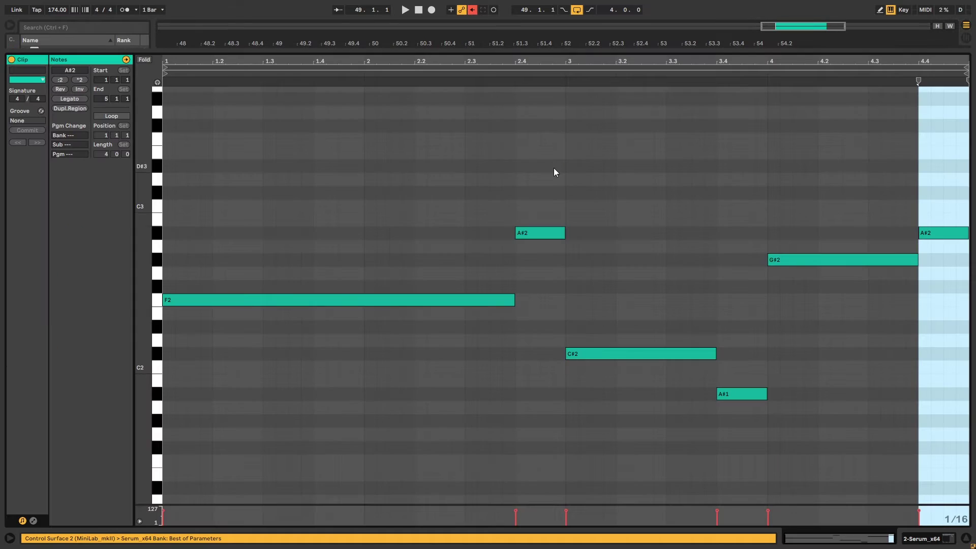
drag(144, 310, 144, 309)
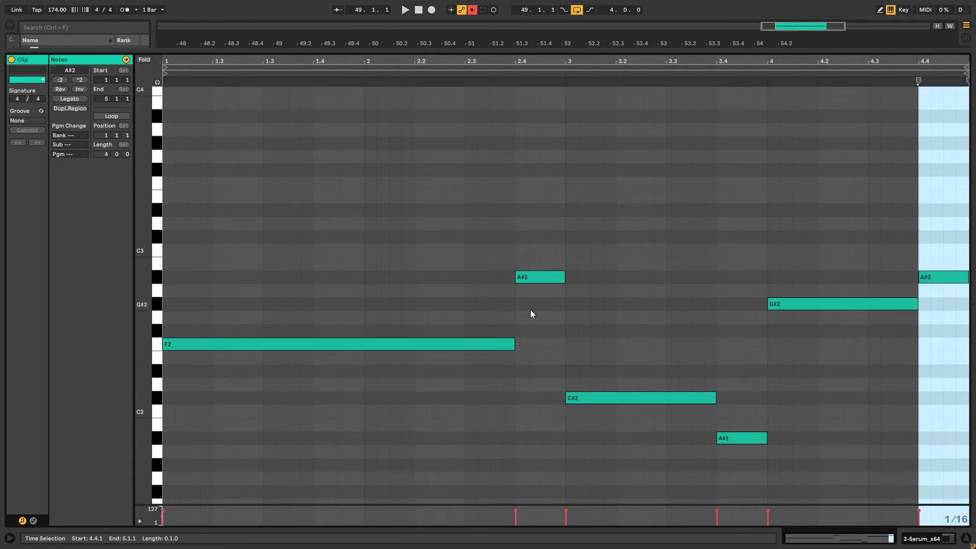
click(938, 538)
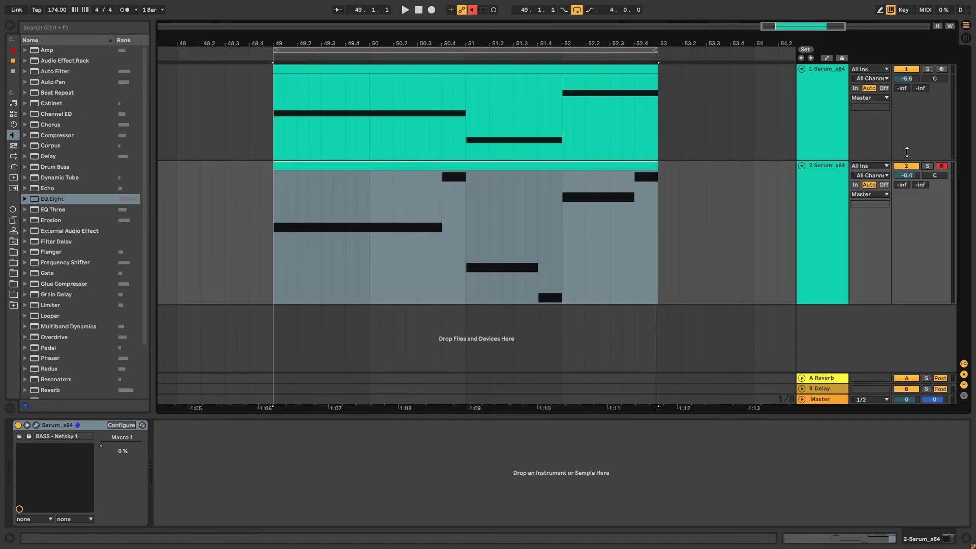
Solo the first track and play its clip to hear the sub by itself.
click(557, 68)
click(929, 69)
key(space)
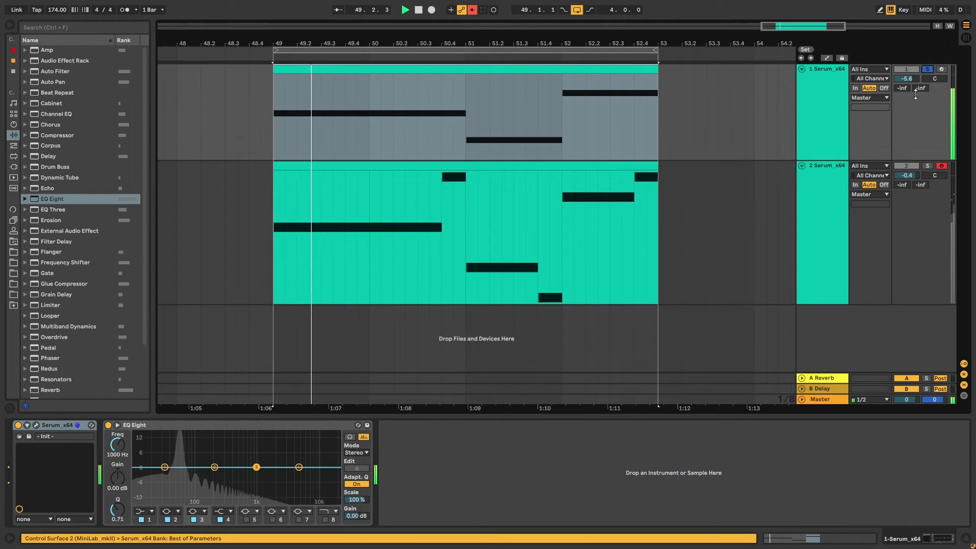
Solo the second track, enlarge its lane, and play its mid-bass from 50.4.1.
click(834, 171)
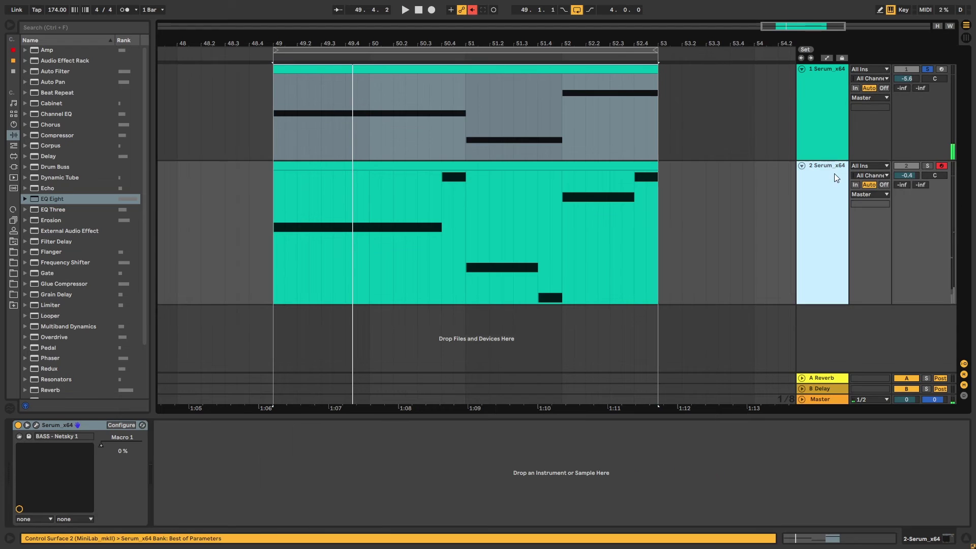
click(927, 166)
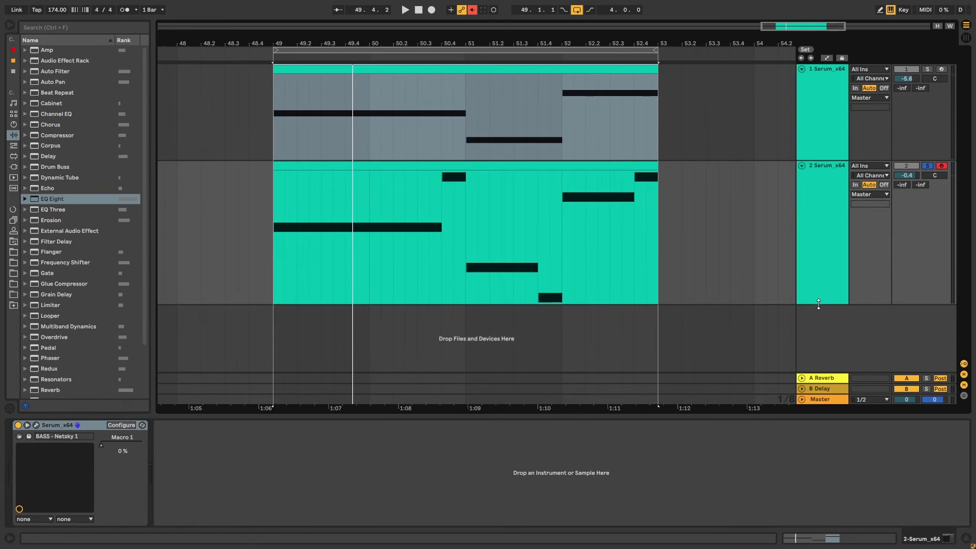
drag(819, 304, 819, 352)
click(441, 224)
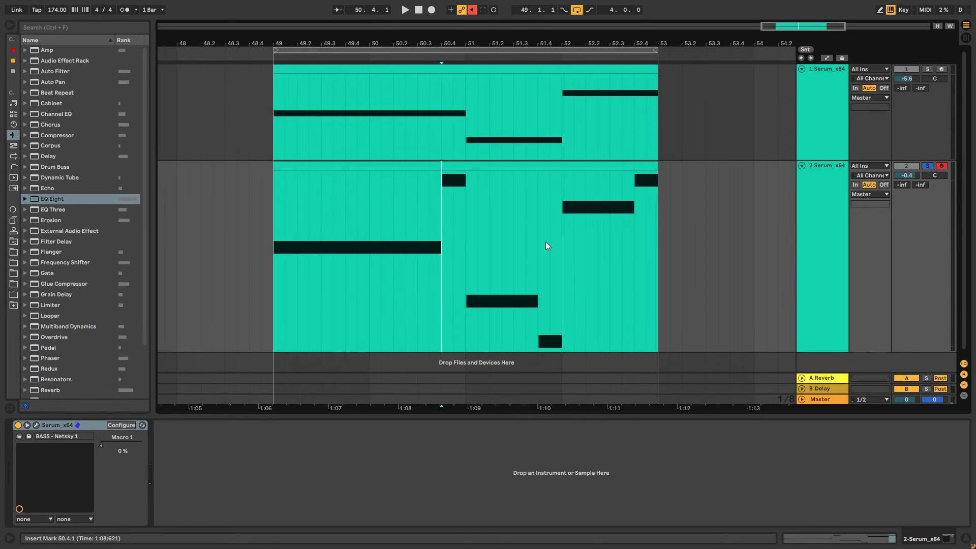
key(space)
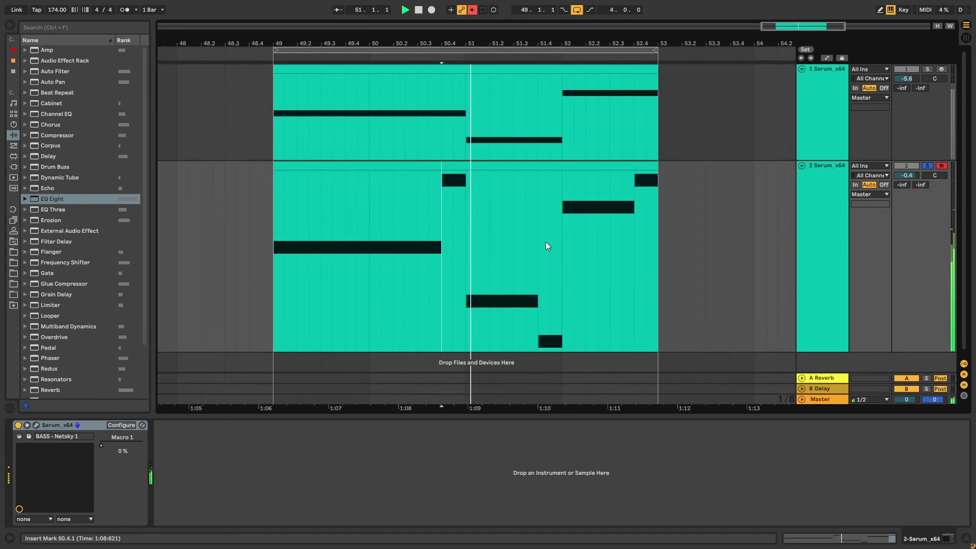
Clear the second track's solo to hear both layers together, and reset the playback start to 49.1.1.
click(929, 167)
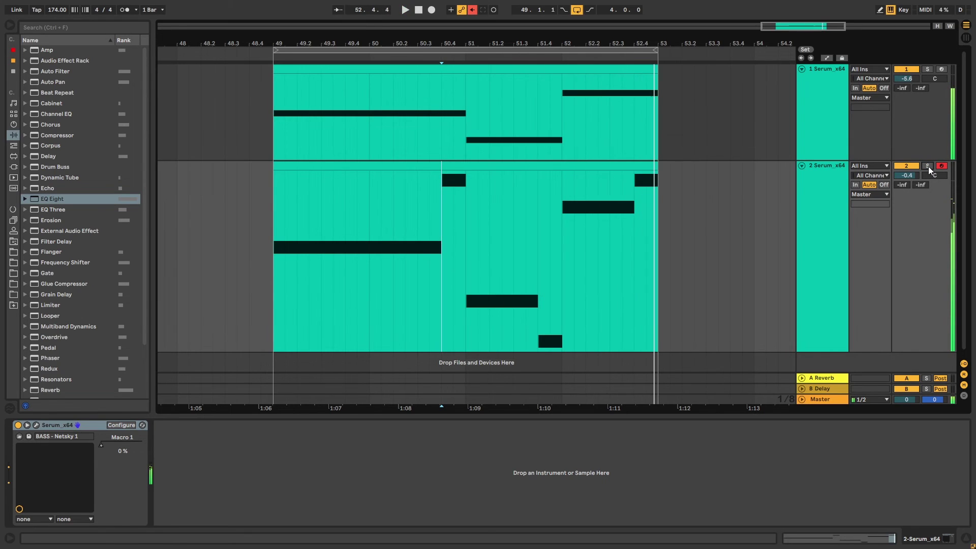
click(273, 206)
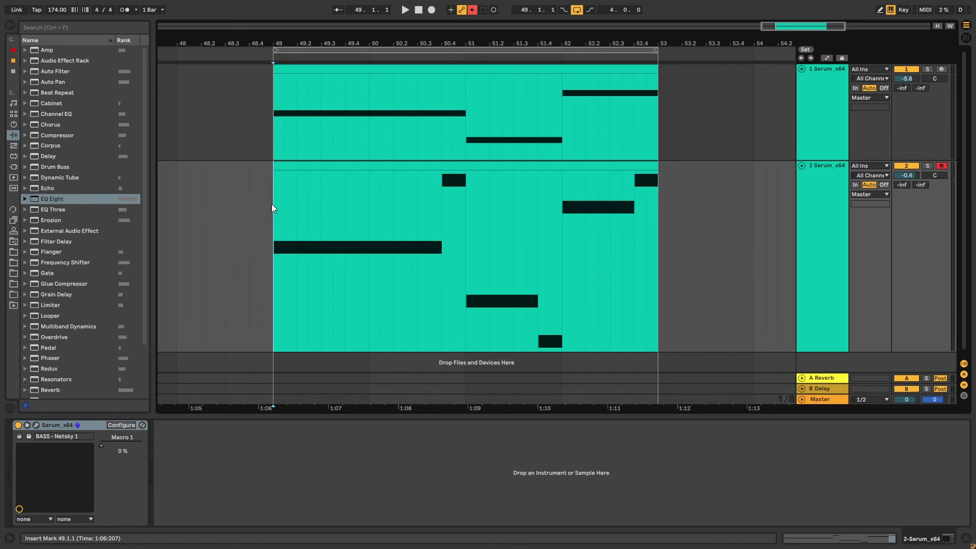